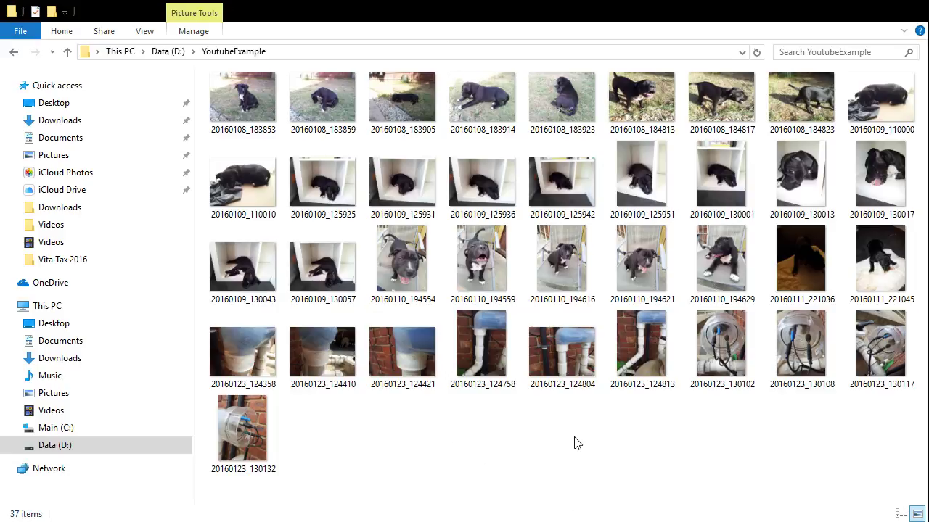
Show the YoutubeExample folder's files in the details view and return them to large thumbnails.
{"action": "key", "text": "ctrl+shift+6"}
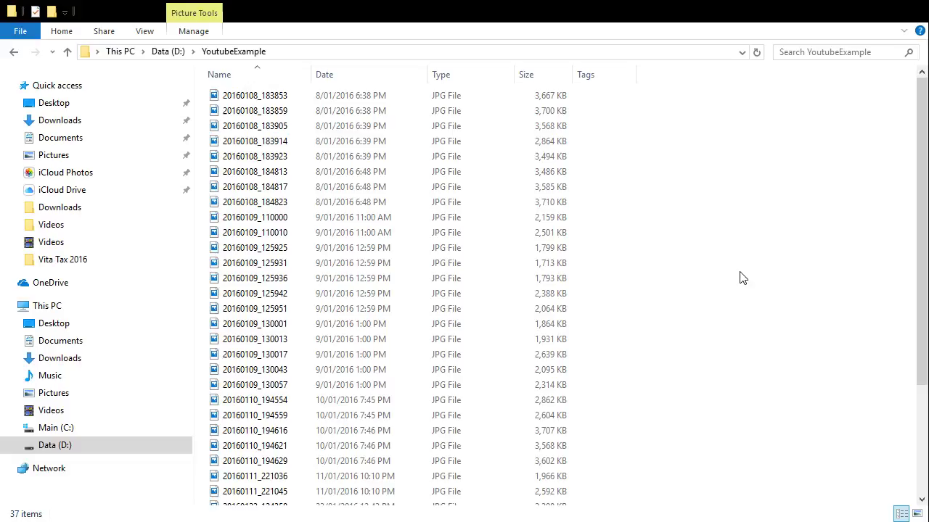
{"action": "key", "text": "ctrl+shift+2"}
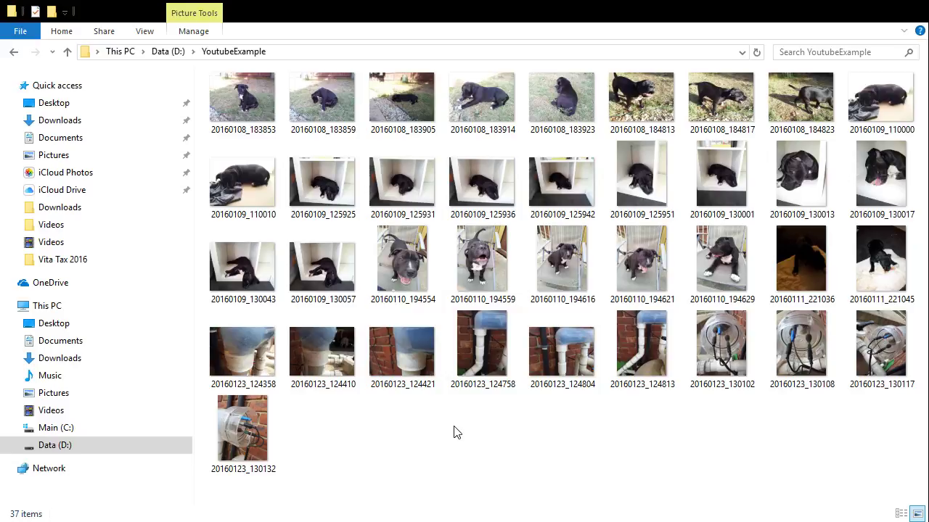
Batch-rename all photos in the folder to Puppy, and undo that rename.
{"action": "key", "text": "ctrl+a"}
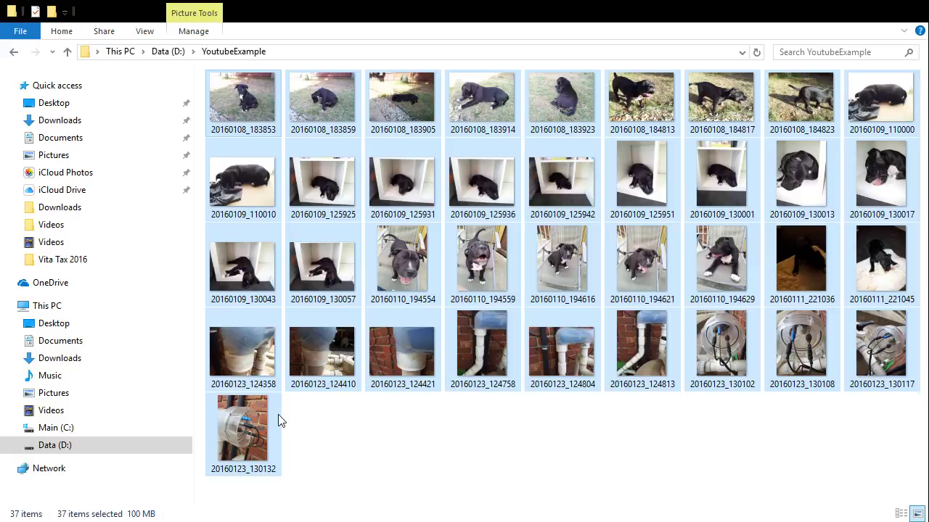
{"action": "key", "text": "F2"}
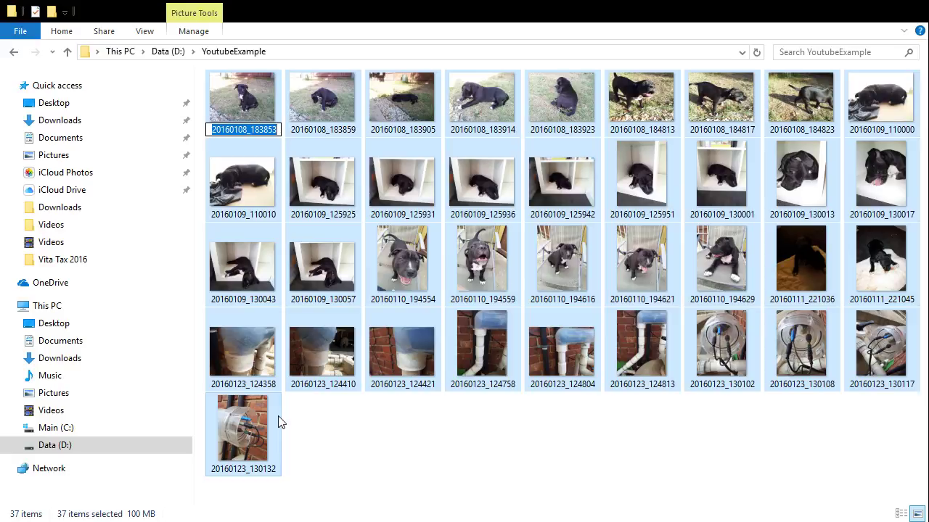
{"action": "type", "text": "Puppy"}
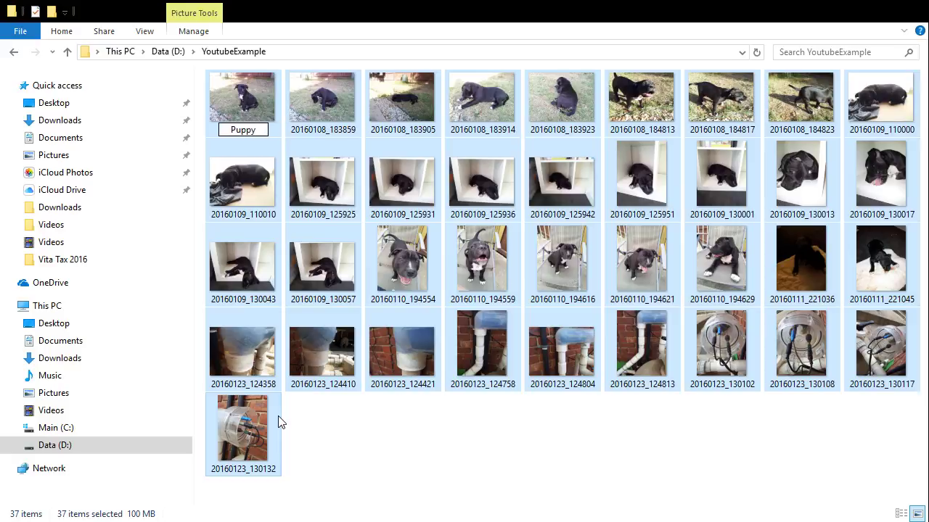
{"action": "key", "text": "Return"}
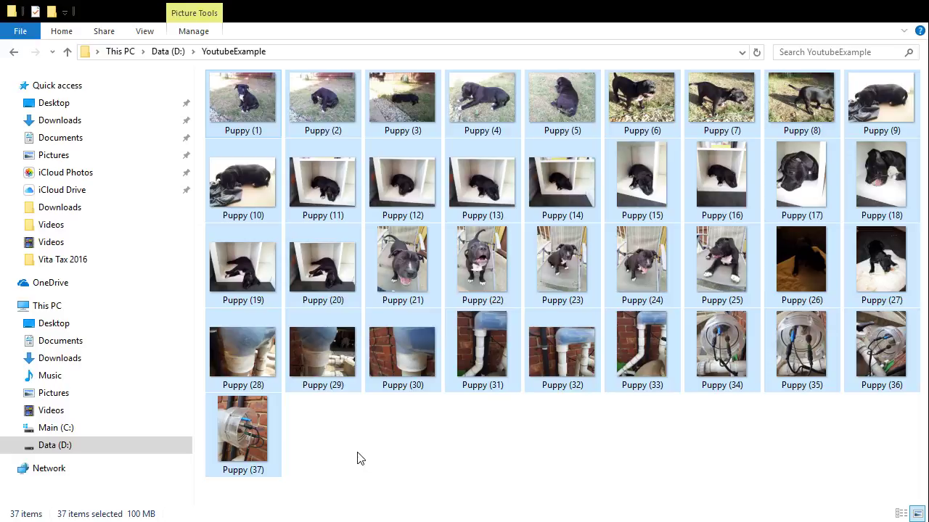
{"action": "key", "text": "ctrl+z"}
{"action": "left_click", "coordinate": [434, 459]}
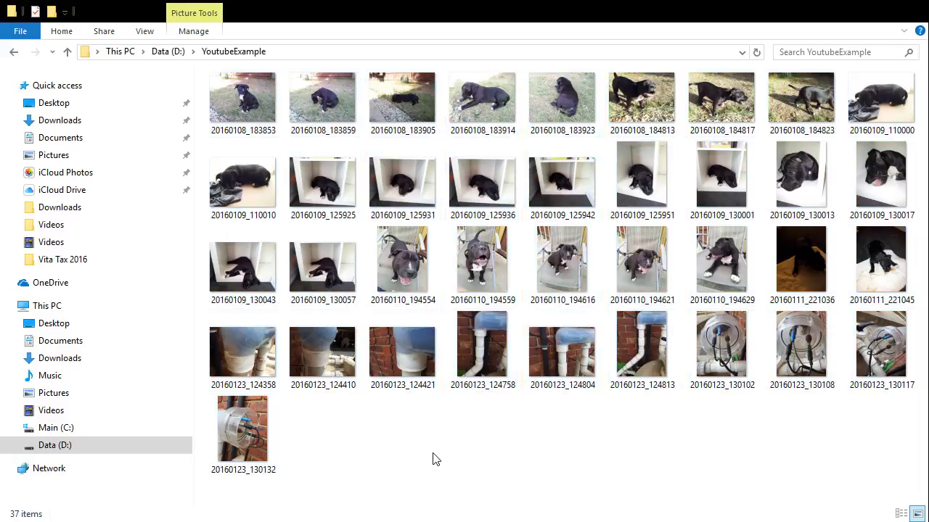
Batch-rename the photos from 20160108_183853 through 20160109_125936, plus 20160109_130043 and 20160109_130057, to Puppy.
{"action": "left_click", "coordinate": [249, 99]}
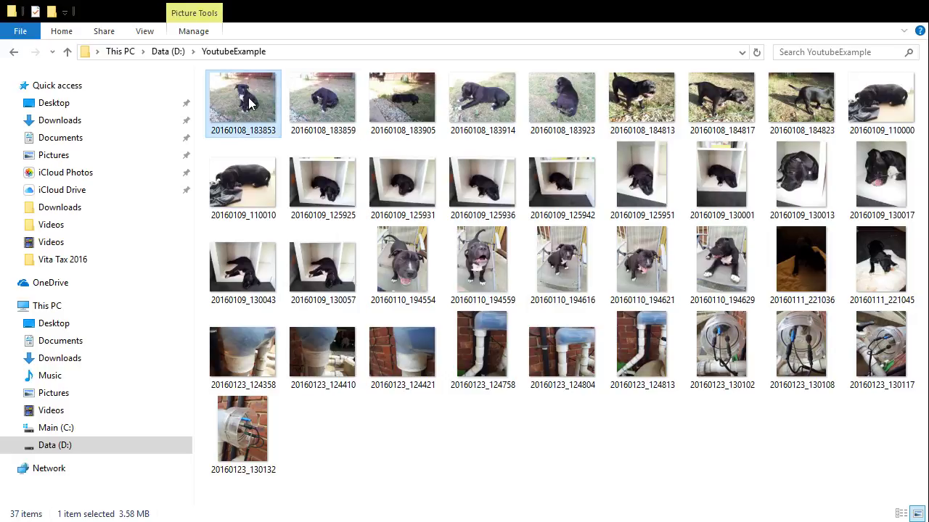
{"action": "left_click", "coordinate": [878, 109], "text": "shift"}
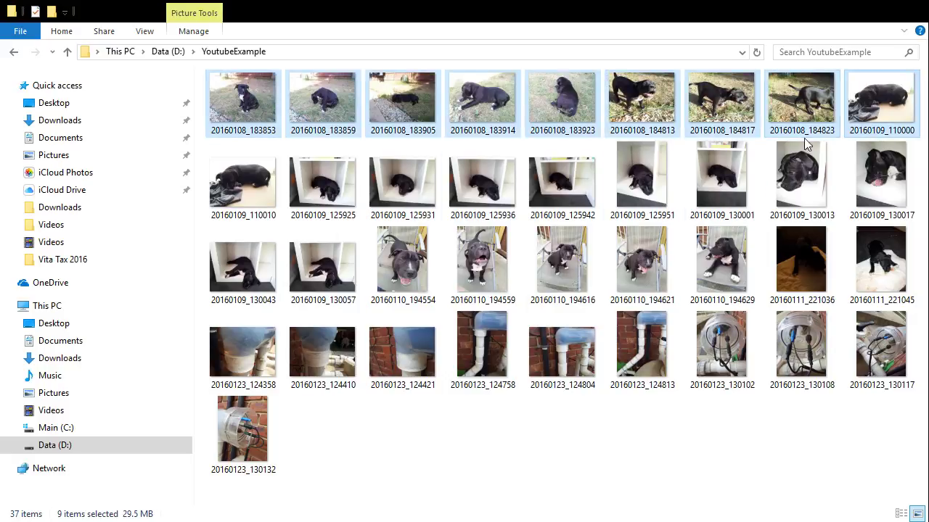
{"action": "left_click", "coordinate": [267, 202], "text": "shift"}
{"action": "left_click", "coordinate": [401, 196], "text": "shift"}
{"action": "left_click", "coordinate": [481, 181], "text": "shift"}
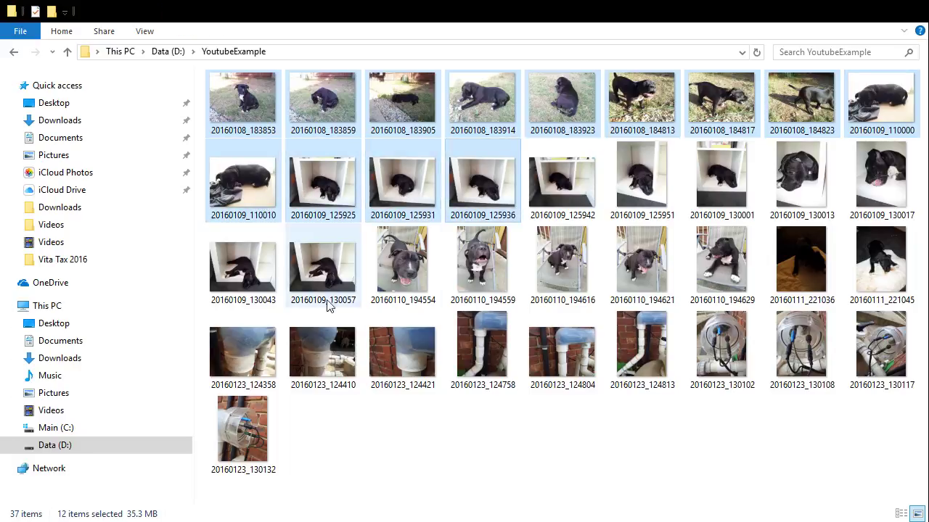
{"action": "left_click", "coordinate": [243, 265], "text": "ctrl"}
{"action": "left_click", "coordinate": [305, 270], "text": "ctrl"}
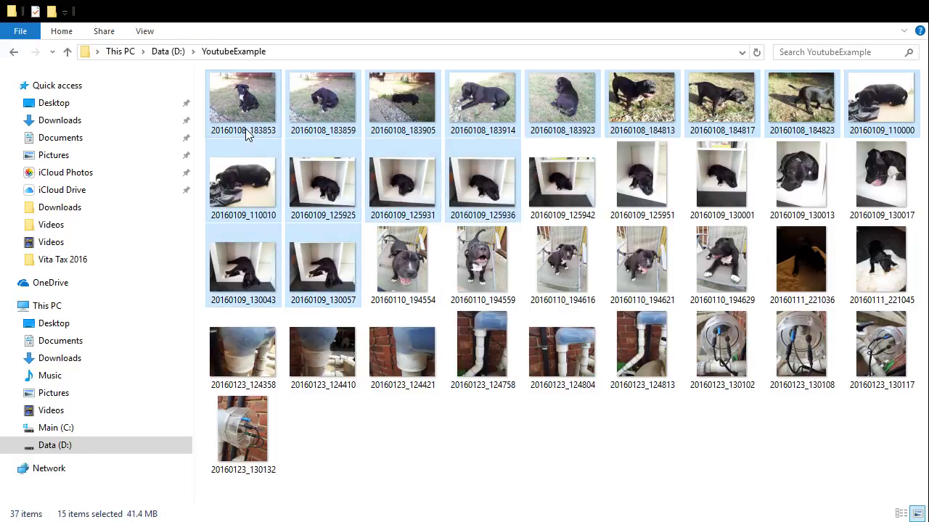
{"action": "key", "text": "F2"}
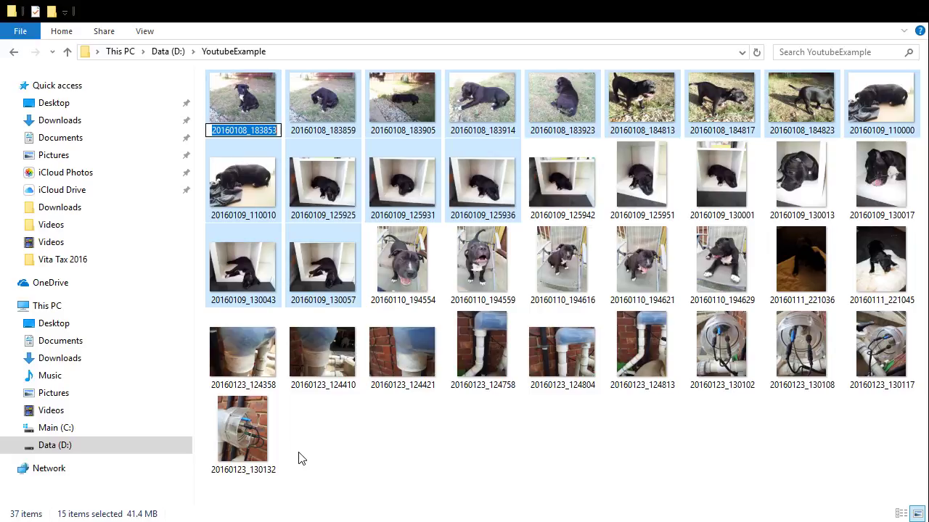
{"action": "type", "text": "Puppy"}
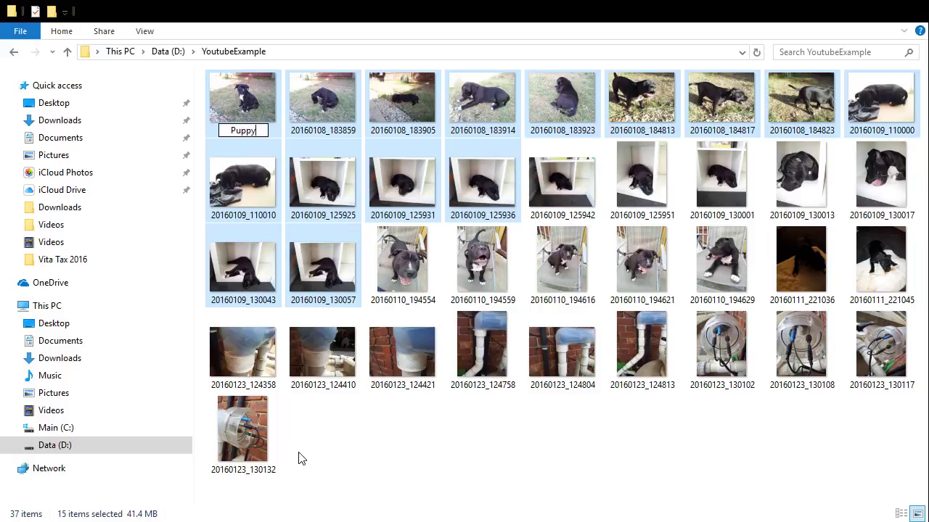
{"action": "key", "text": "Return"}
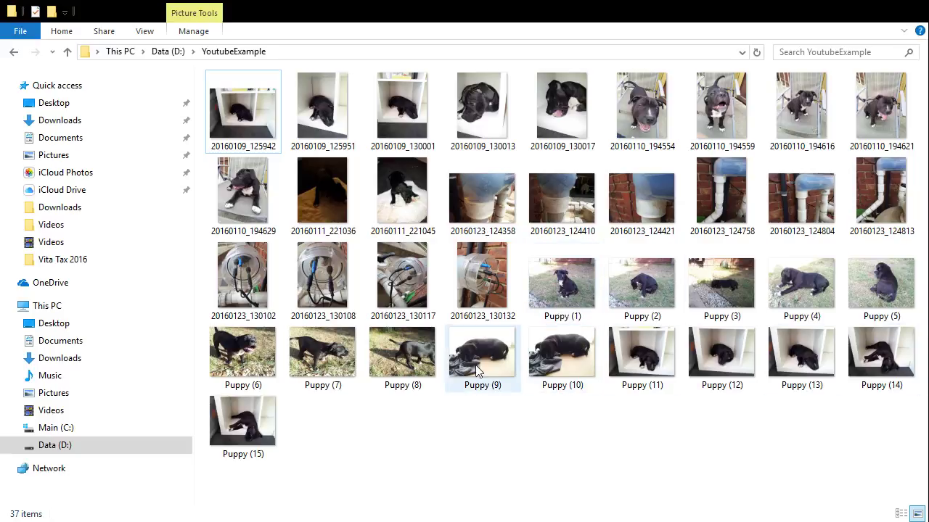
Batch-rename the pipe and filter photos from 20160123_124358 through 20160123_130132 to Filters.
{"action": "left_click", "coordinate": [500, 206]}
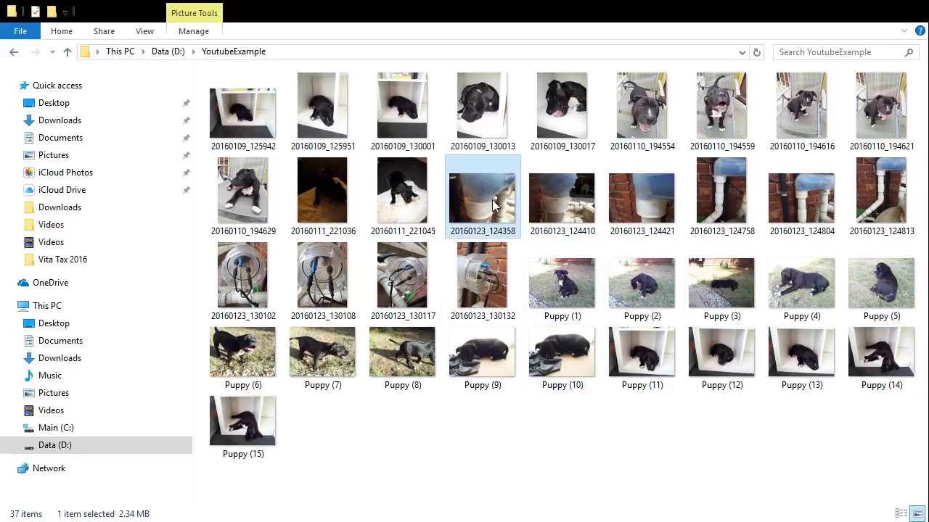
{"action": "left_click", "coordinate": [498, 296], "text": "shift"}
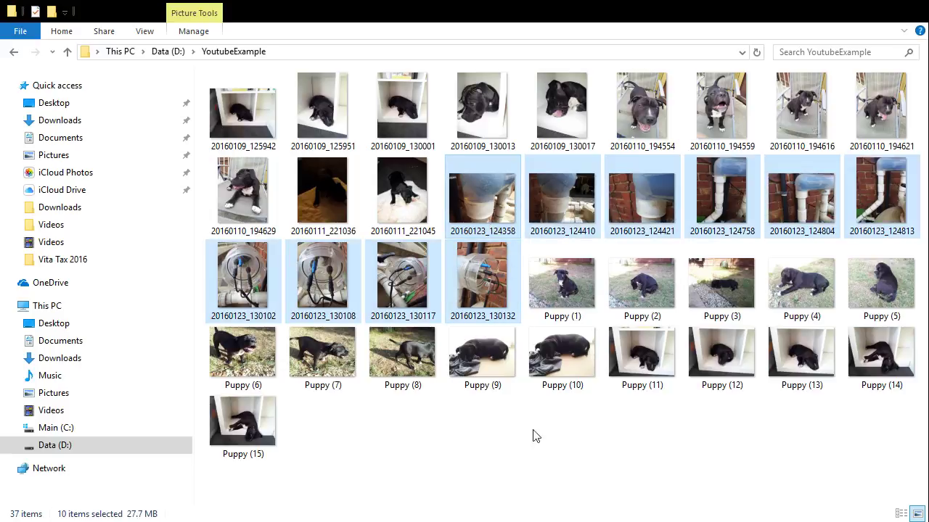
{"action": "key", "text": "F2"}
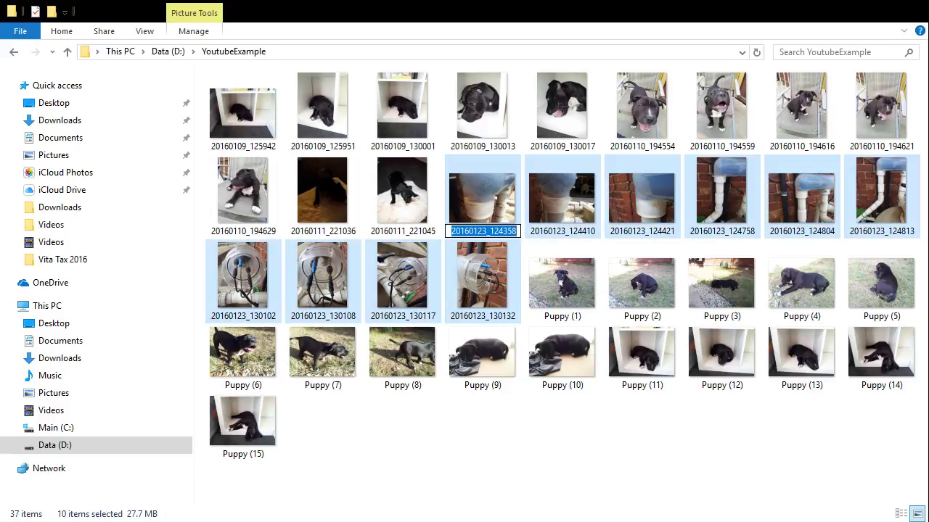
{"action": "type", "text": "Filters"}
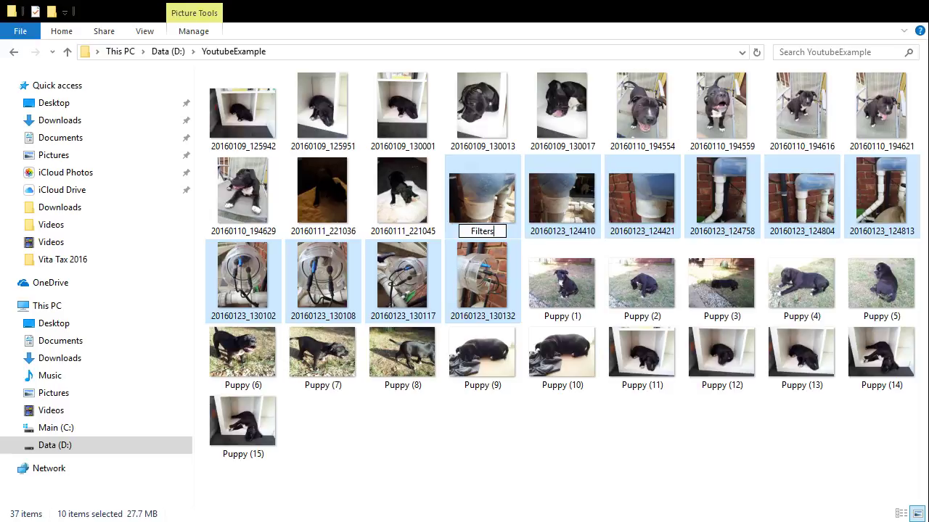
{"action": "key", "text": "Return"}
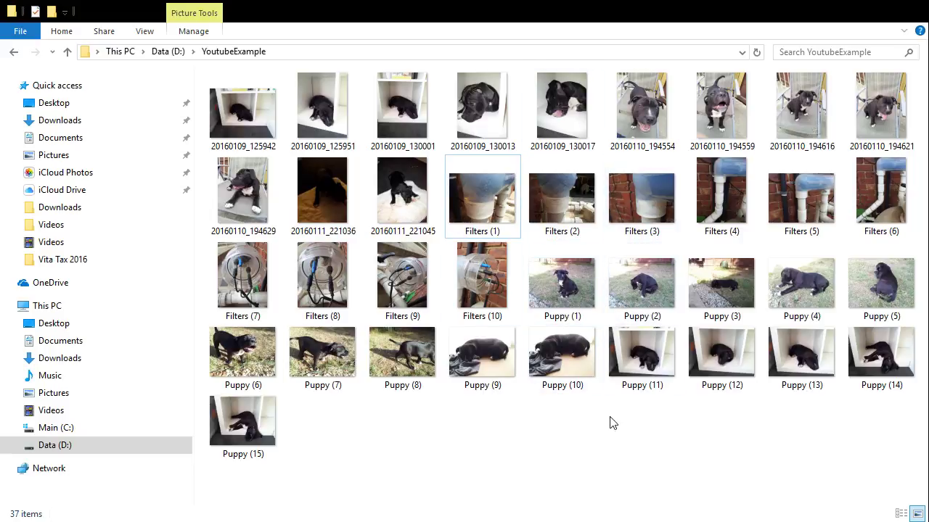
Batch-rename the four photos from 20160109_125942 through 20160109_130013 to Puppy, and clear the selection.
{"action": "left_click", "coordinate": [243, 113]}
{"action": "left_click", "coordinate": [409, 114], "text": "shift"}
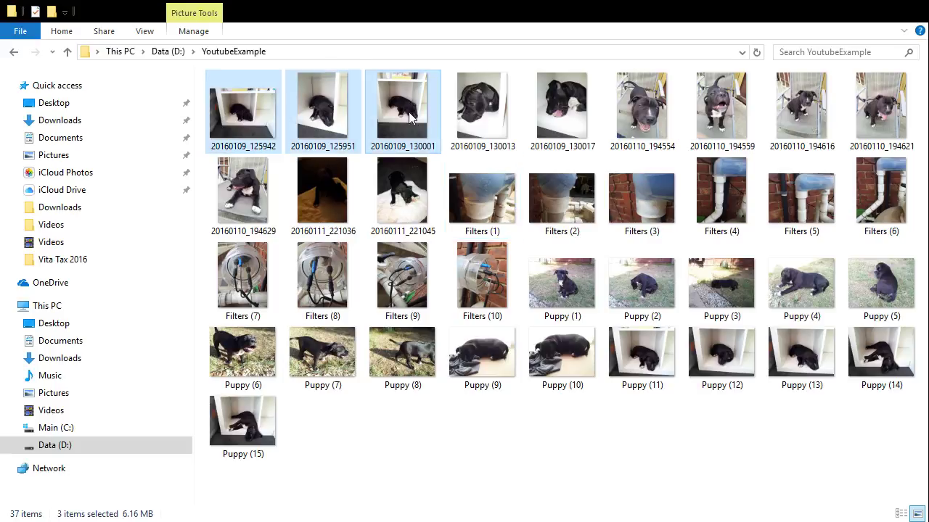
{"action": "left_click", "coordinate": [483, 118], "text": "shift"}
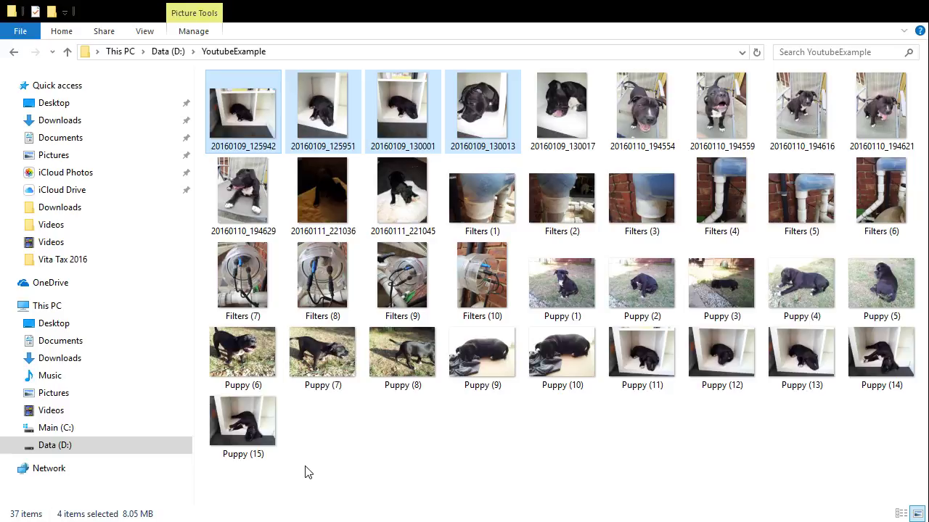
{"action": "key", "text": "F2"}
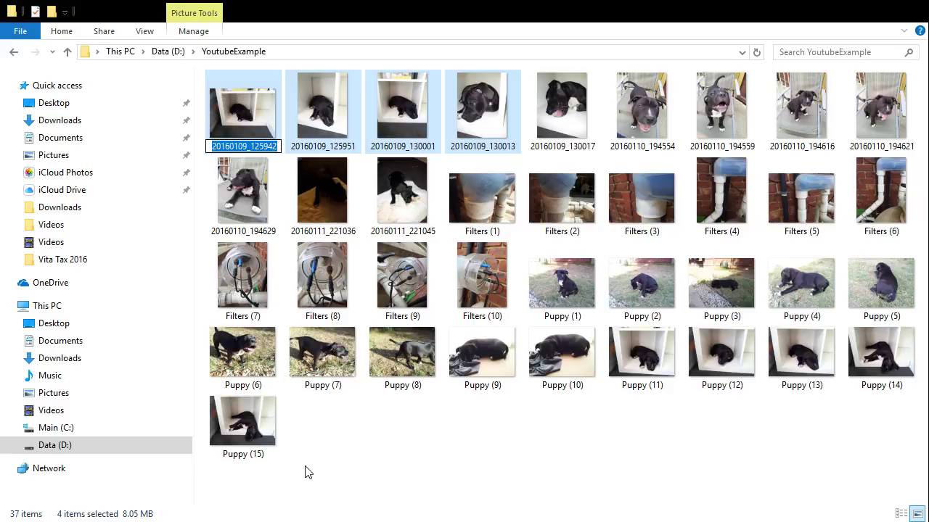
{"action": "type", "text": "Puppy"}
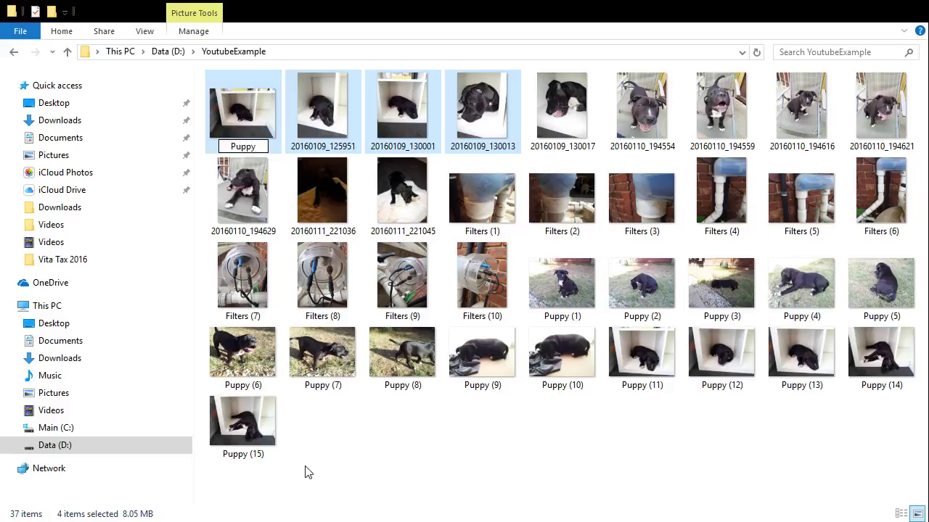
{"action": "key", "text": "Return"}
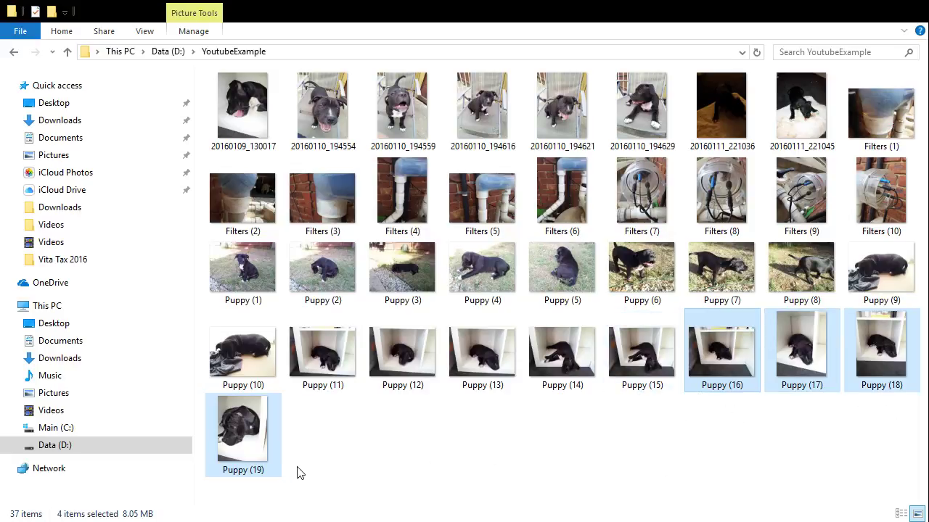
{"action": "left_click", "coordinate": [467, 444]}
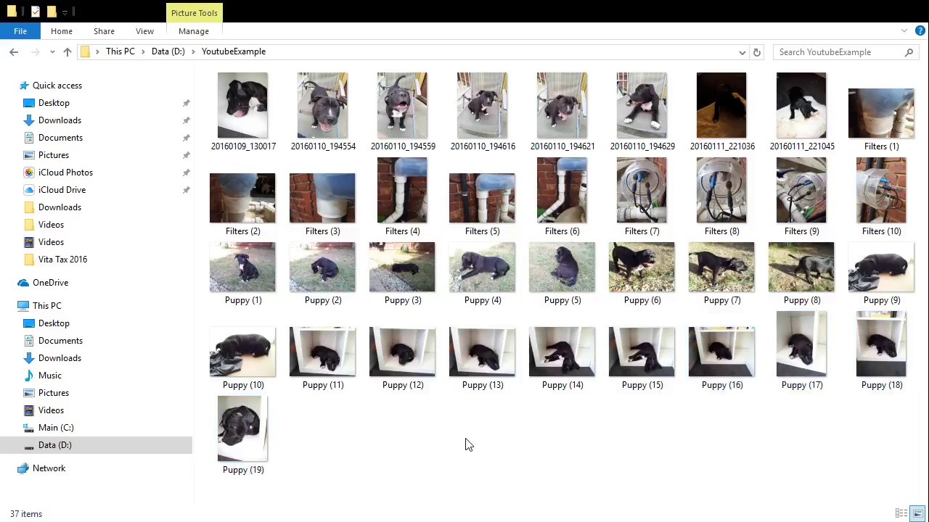
Rename the single photo 20160109_130017 to Puppy and deselect it.
{"action": "left_click", "coordinate": [250, 150]}
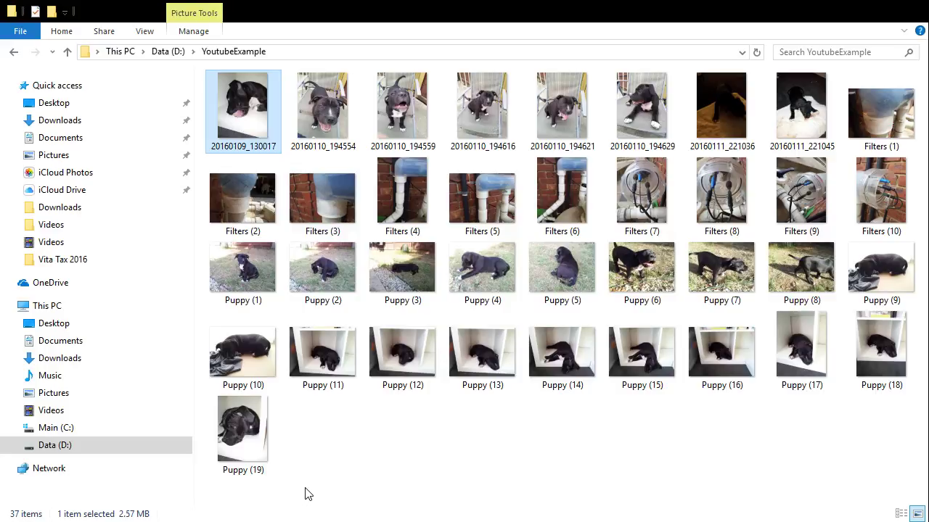
{"action": "key", "text": "F2"}
{"action": "type", "text": "Puppy"}
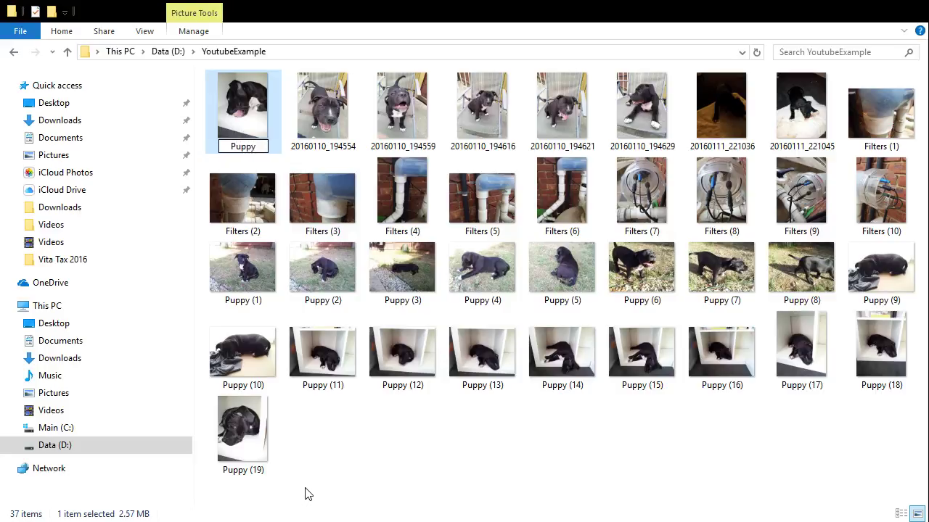
{"action": "key", "text": "Return"}
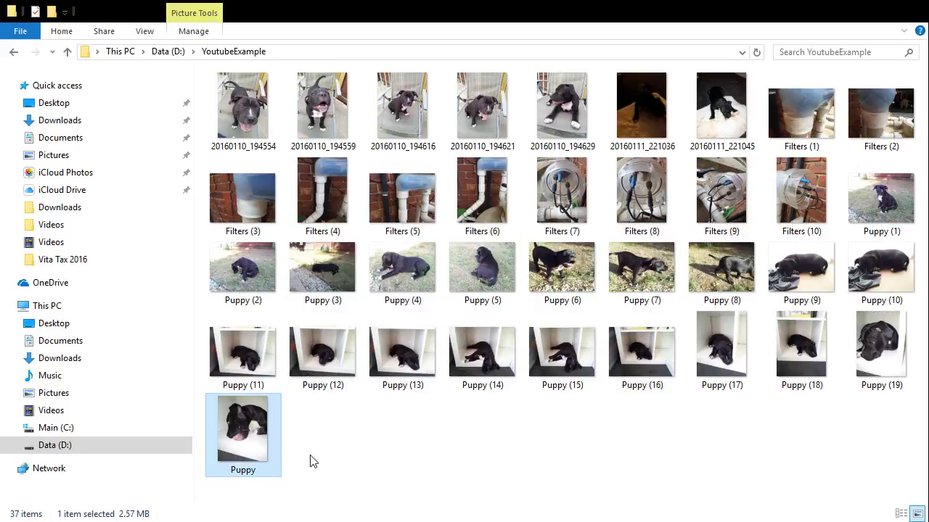
{"action": "left_click", "coordinate": [330, 463]}
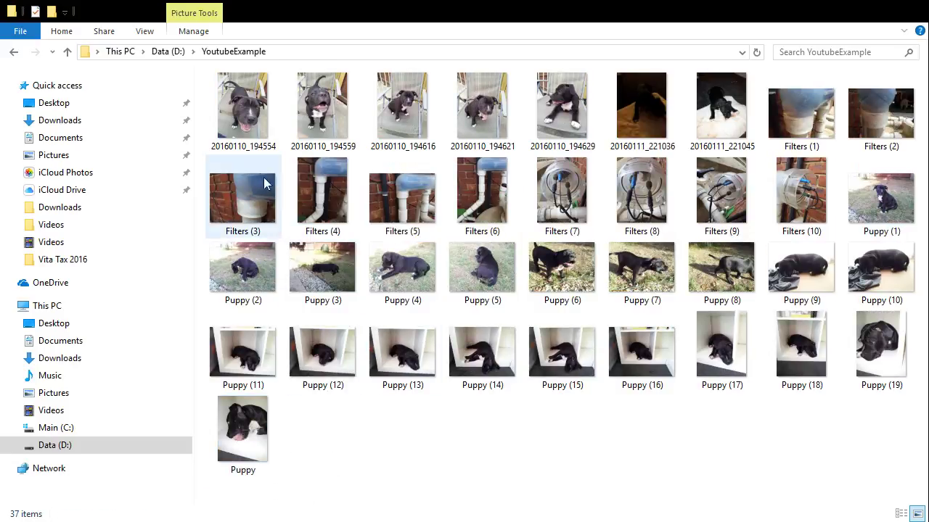
Rename the photo 20160110_194554 to Puppy, accepting the numbered alternative for the duplicate name.
{"action": "left_click", "coordinate": [232, 129]}
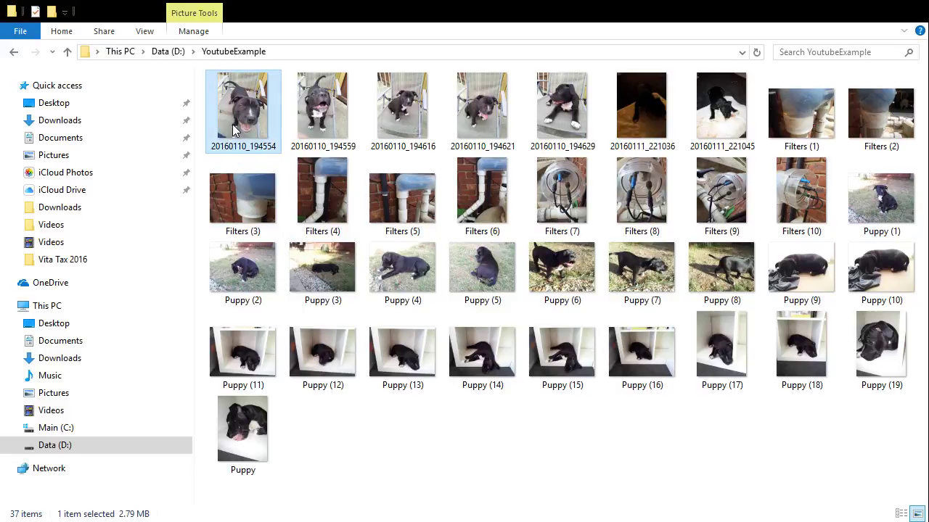
{"action": "key", "text": "F2"}
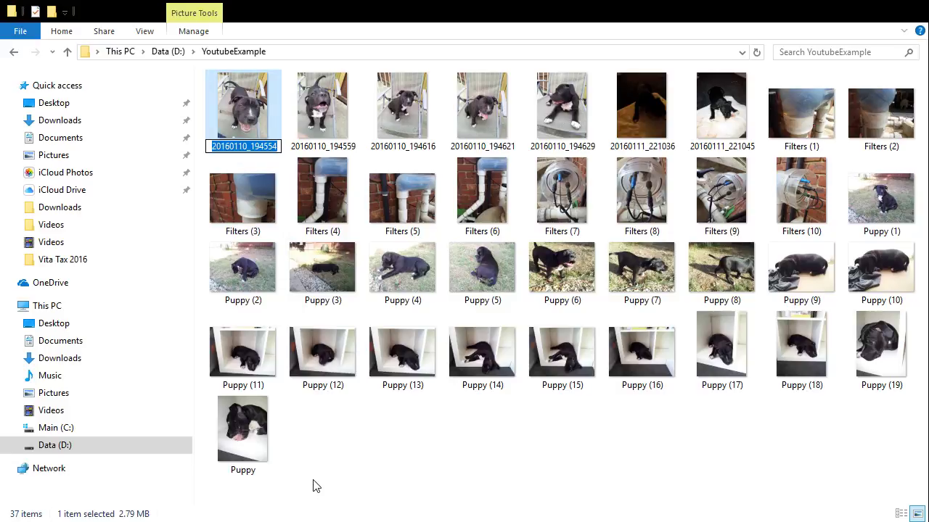
{"action": "type", "text": "Pupp"}
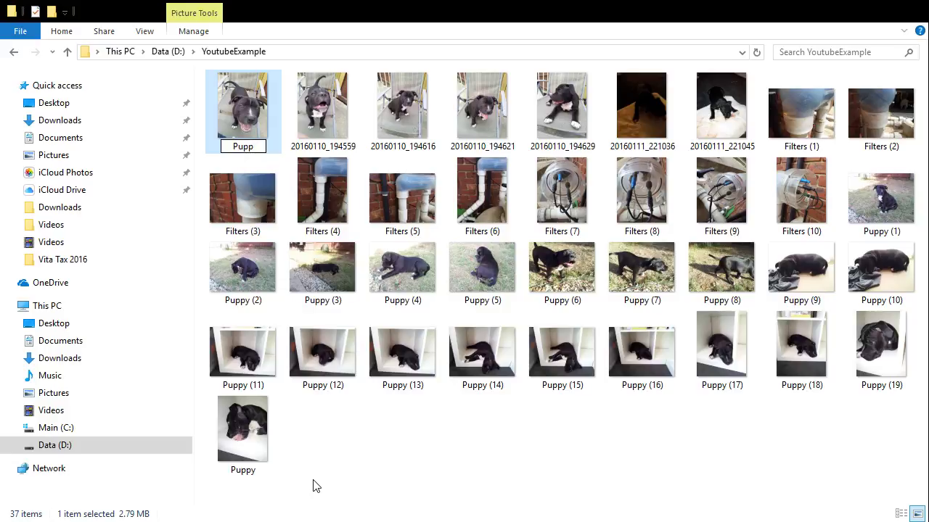
{"action": "type", "text": "y"}
{"action": "key", "text": "Return"}
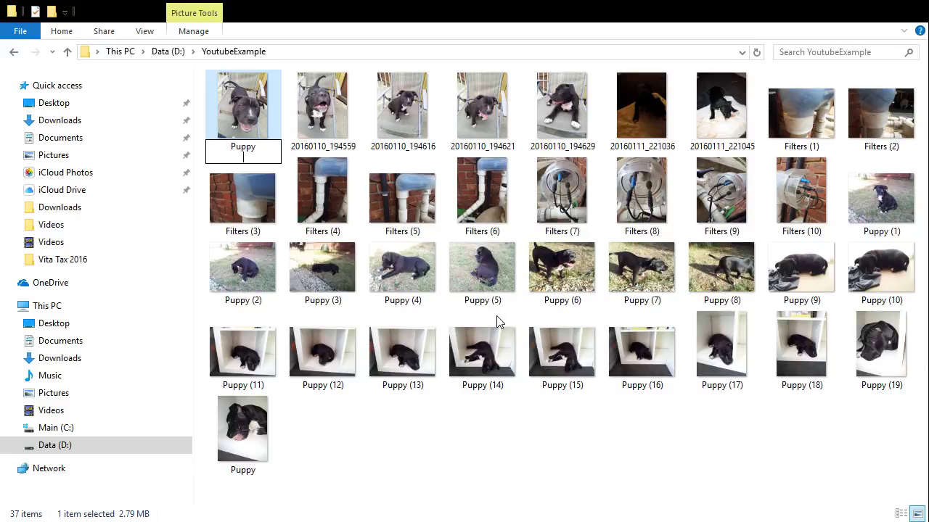
{"action": "key", "text": "Return"}
{"action": "left_click", "coordinate": [878, 422]}
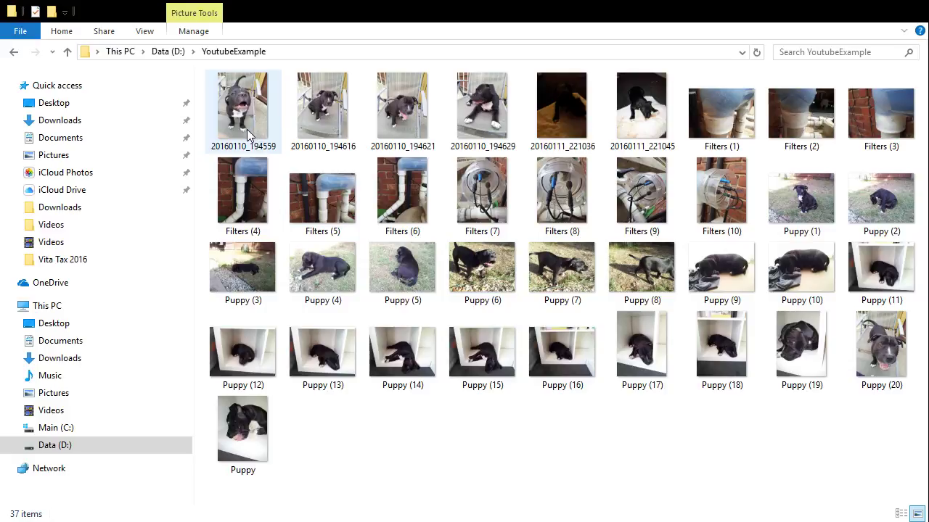
Batch-rename the six photos from 20160110_194559 through 20160111_221045 to Puppy, and clear the selection.
{"action": "left_click", "coordinate": [276, 144]}
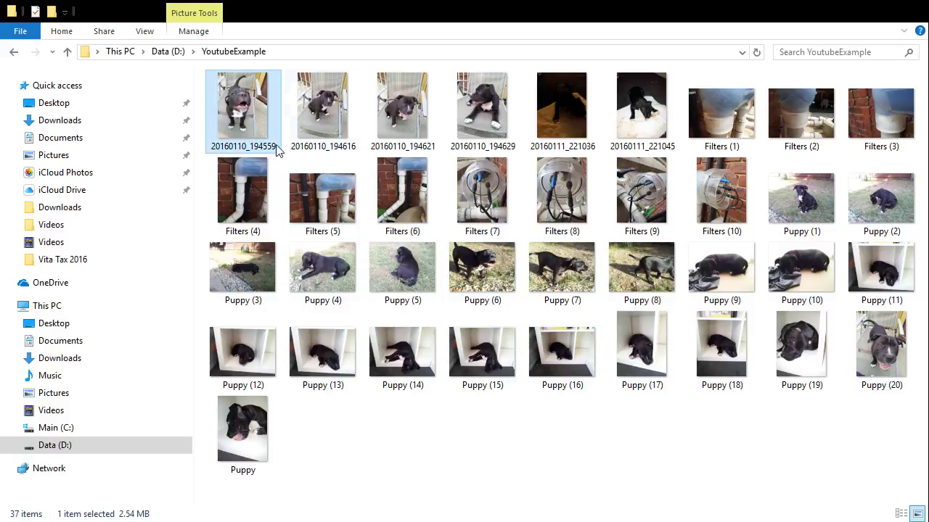
{"action": "left_click", "coordinate": [645, 148], "text": "shift"}
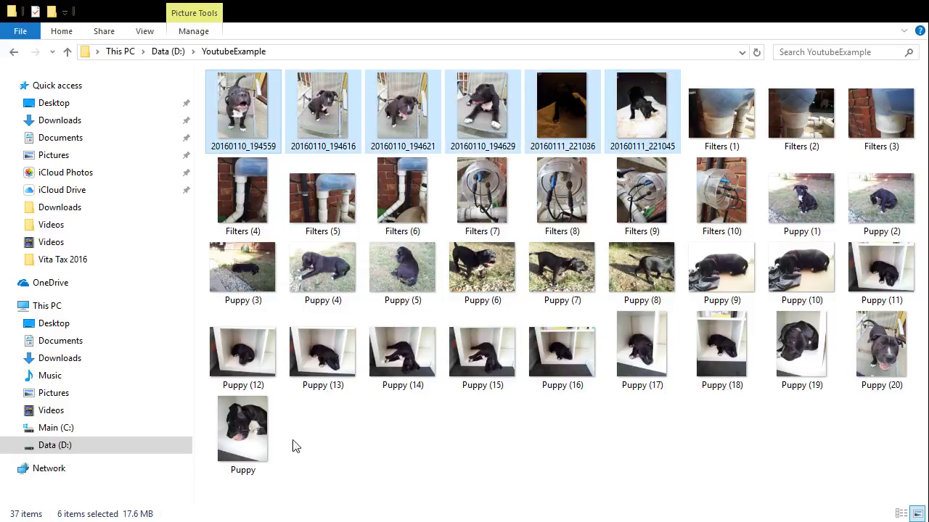
{"action": "key", "text": "F2"}
{"action": "type", "text": "P"}
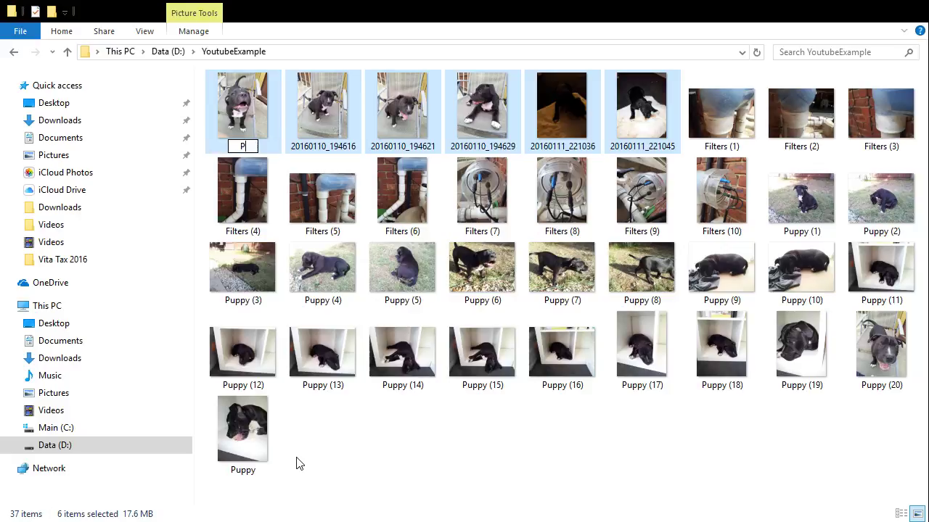
{"action": "type", "text": "uppy"}
{"action": "key", "text": "Return"}
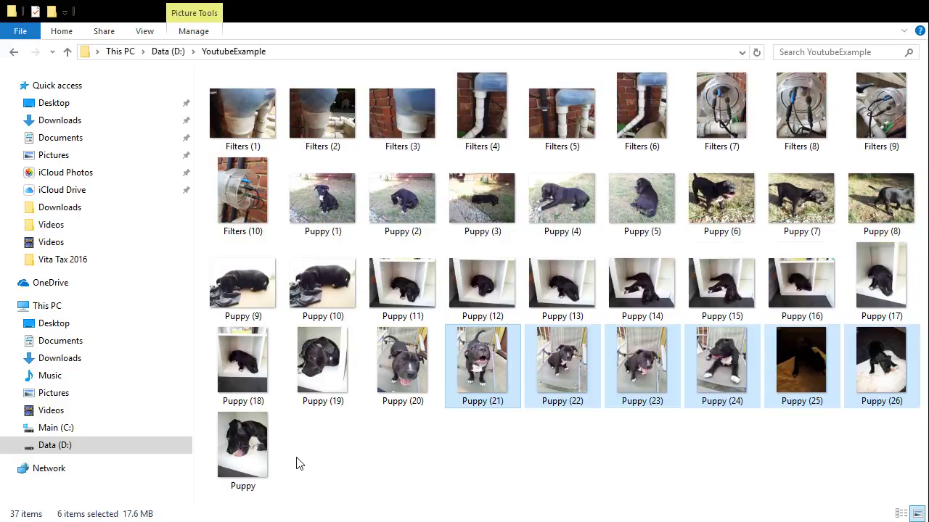
{"action": "left_click", "coordinate": [510, 463]}
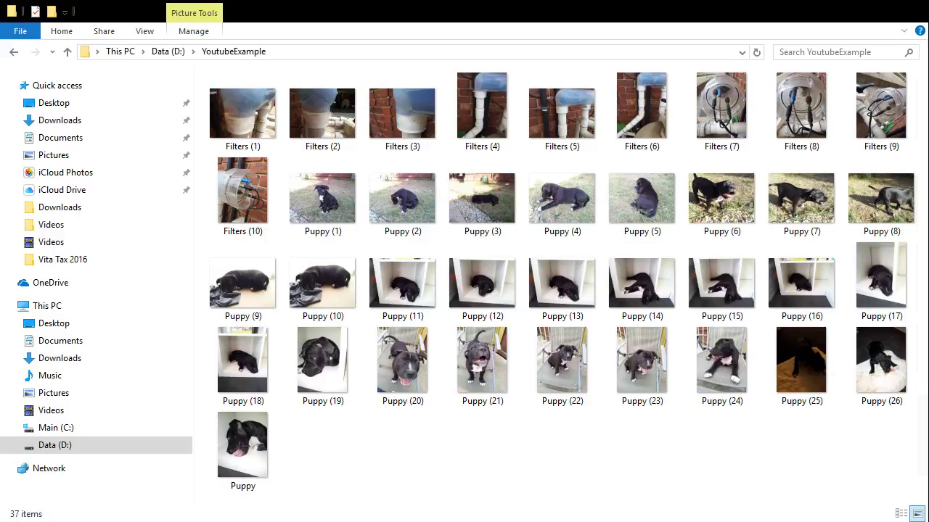
Switch the folder to the Details view and look through the list of renamed files.
{"action": "key", "text": "ctrl+shift+6"}
{"action": "scroll", "coordinate": [638, 336], "scroll_direction": "down", "scroll_amount": 3}
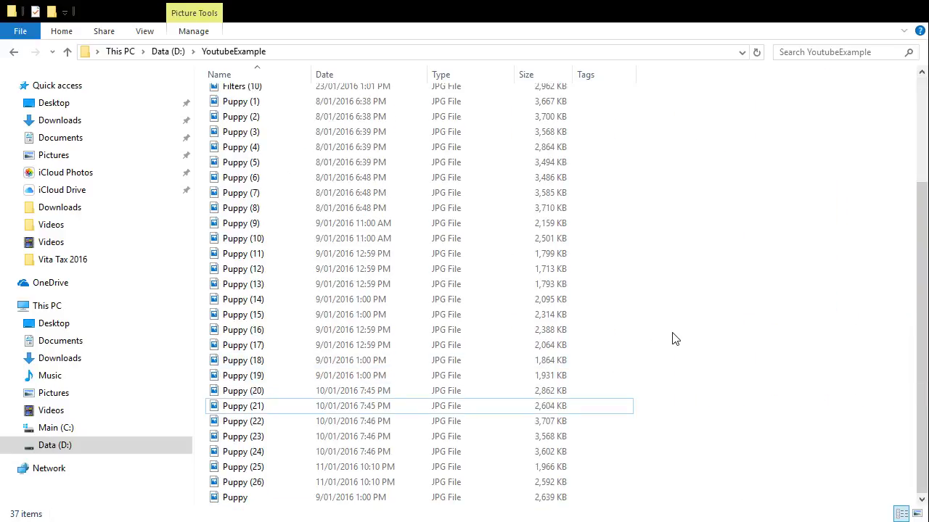
{"action": "scroll", "coordinate": [635, 335], "scroll_direction": "up", "scroll_amount": 3}
{"action": "scroll", "coordinate": [635, 335], "scroll_direction": "down", "scroll_amount": 3}
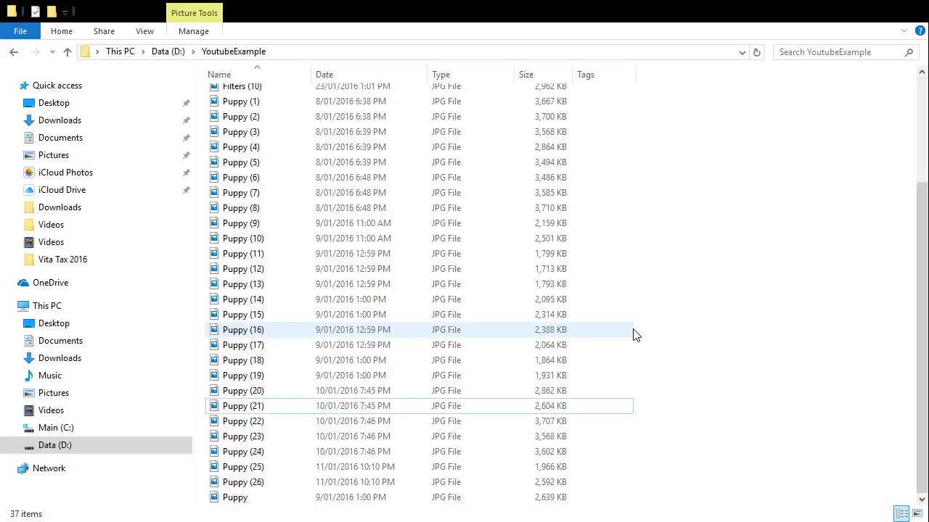